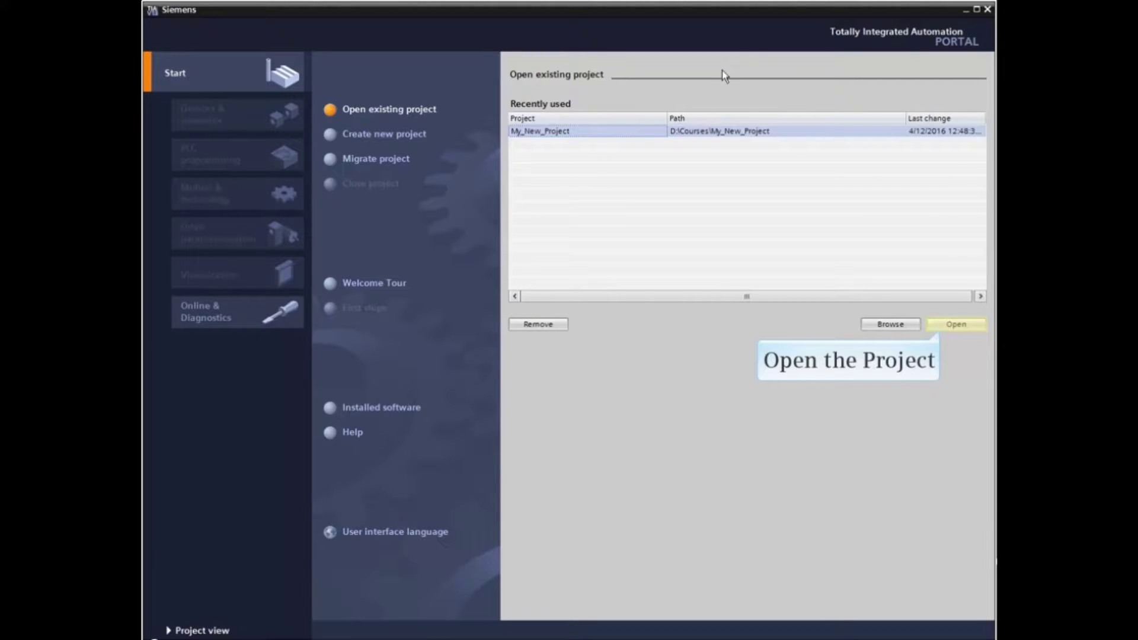
- Open My_New_Project from the Recently used list on the Start page
click(955, 325)
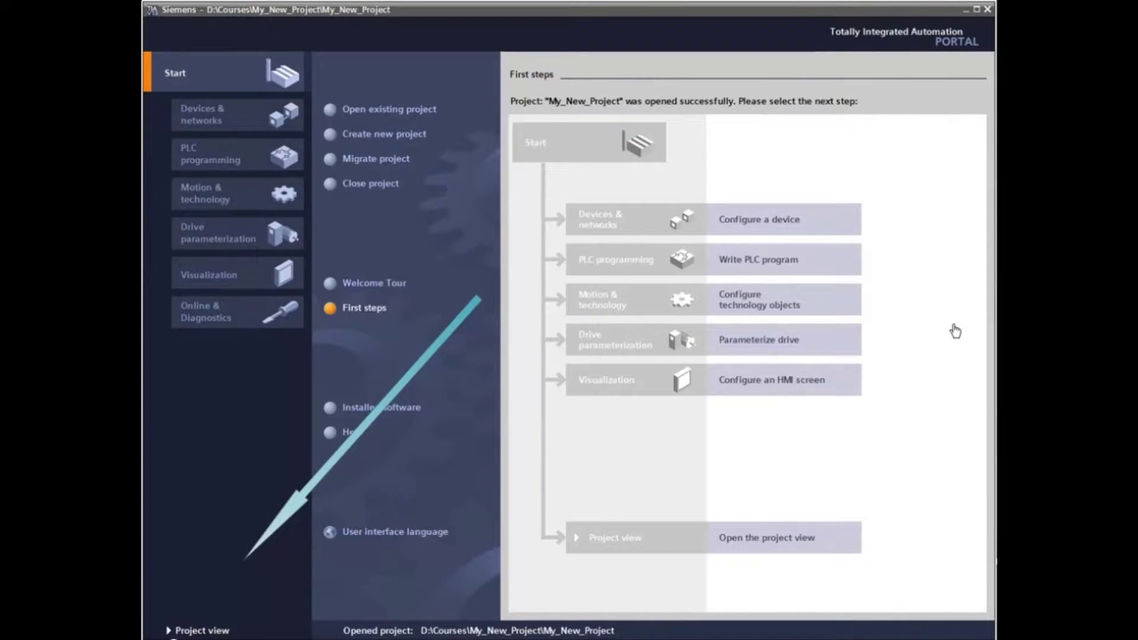
- In project view, expand Online access and select the Intel 82579LM Gigabit Network Connection
click(211, 630)
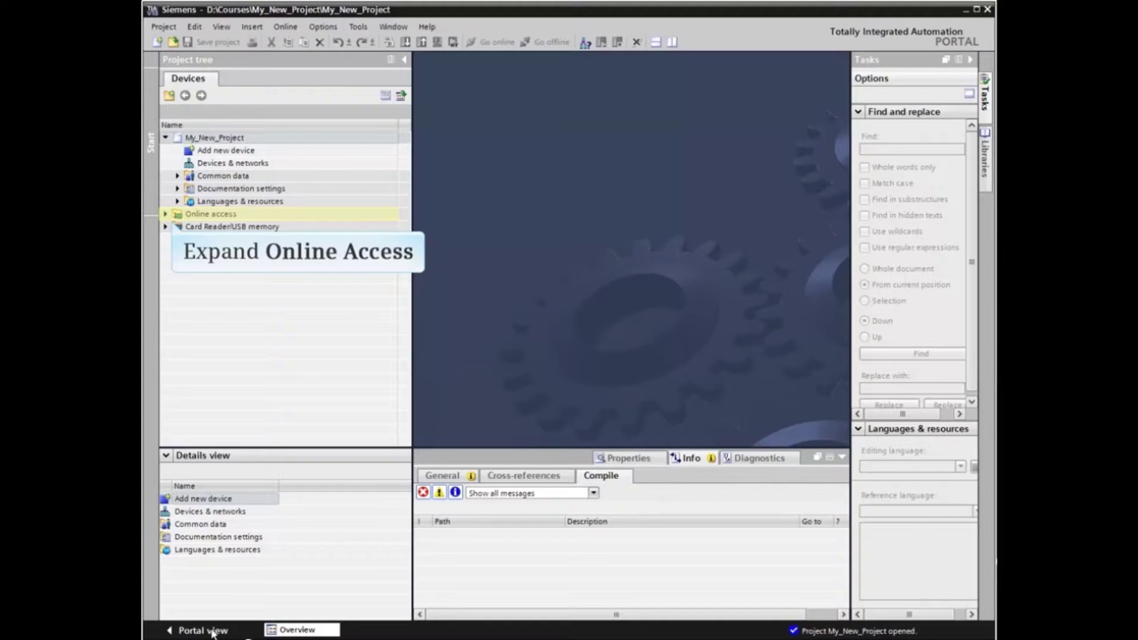
click(165, 215)
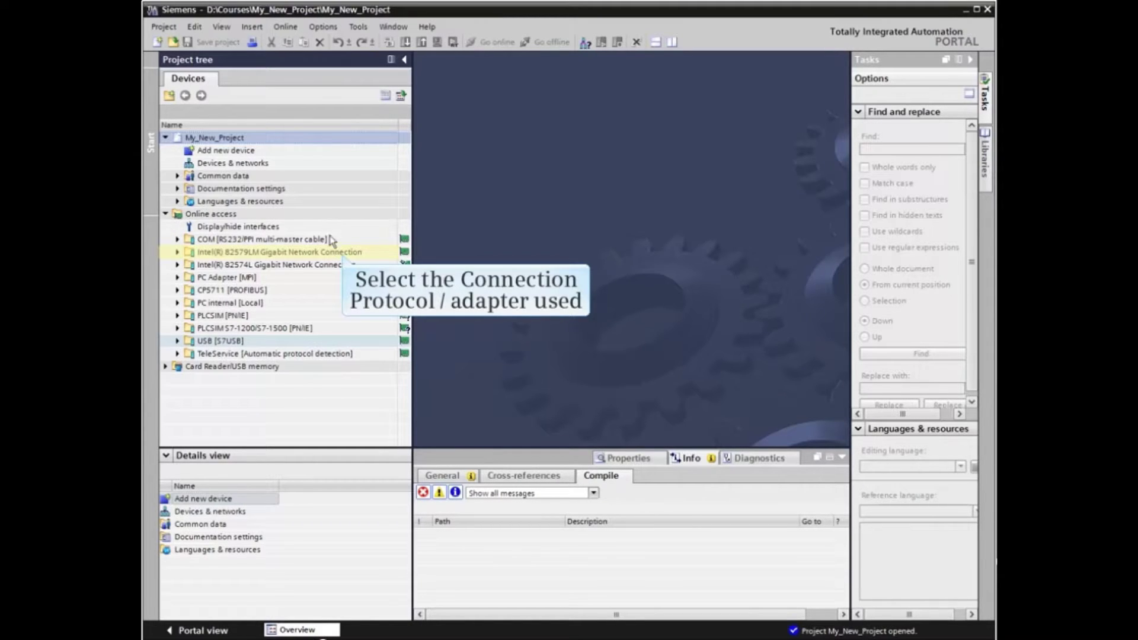
click(344, 255)
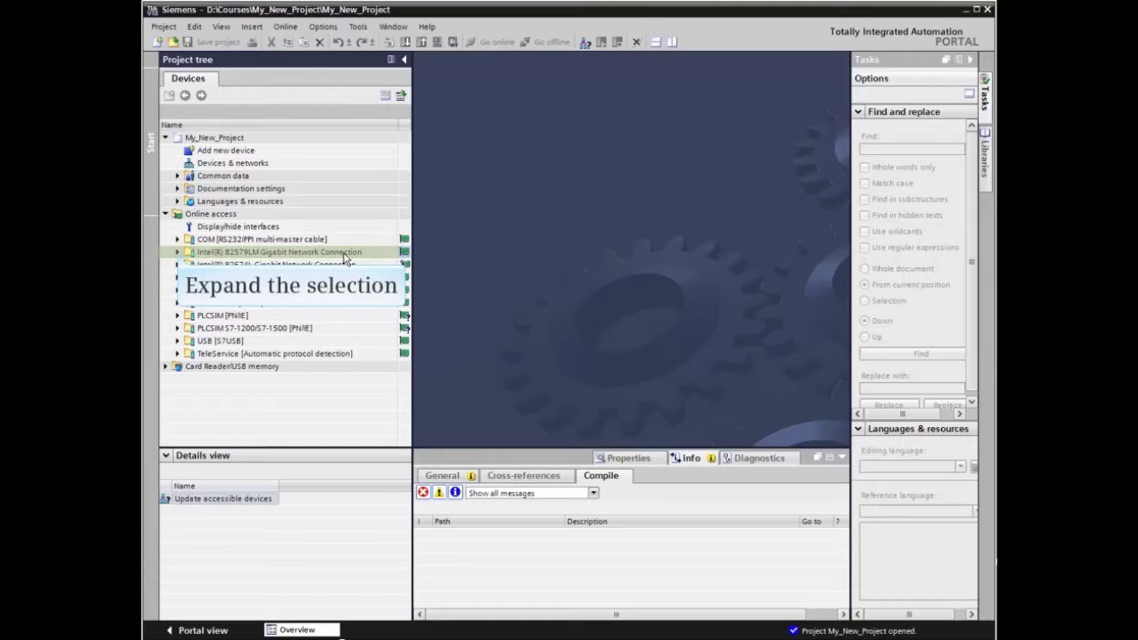
- Update accessible devices on the Intel 82579LM adapter to find s7-cpu, touchpanel and et200sp
click(178, 253)
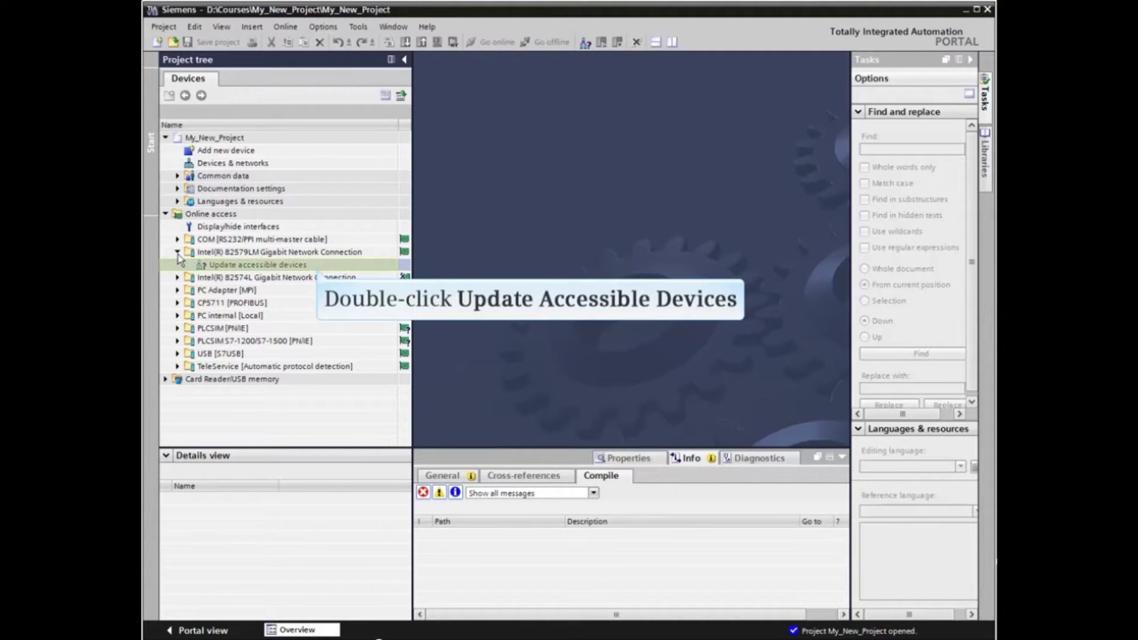
double_click(257, 267)
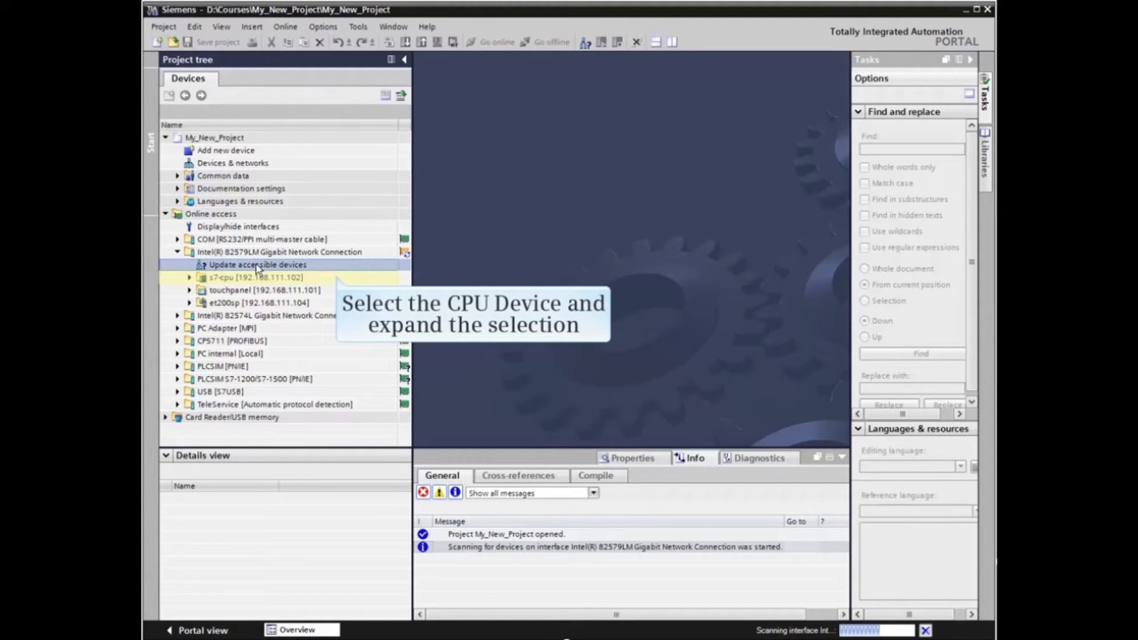
- Open Online & diagnostics under s7-cpu to show the CPU 1513-1 PN details
click(190, 278)
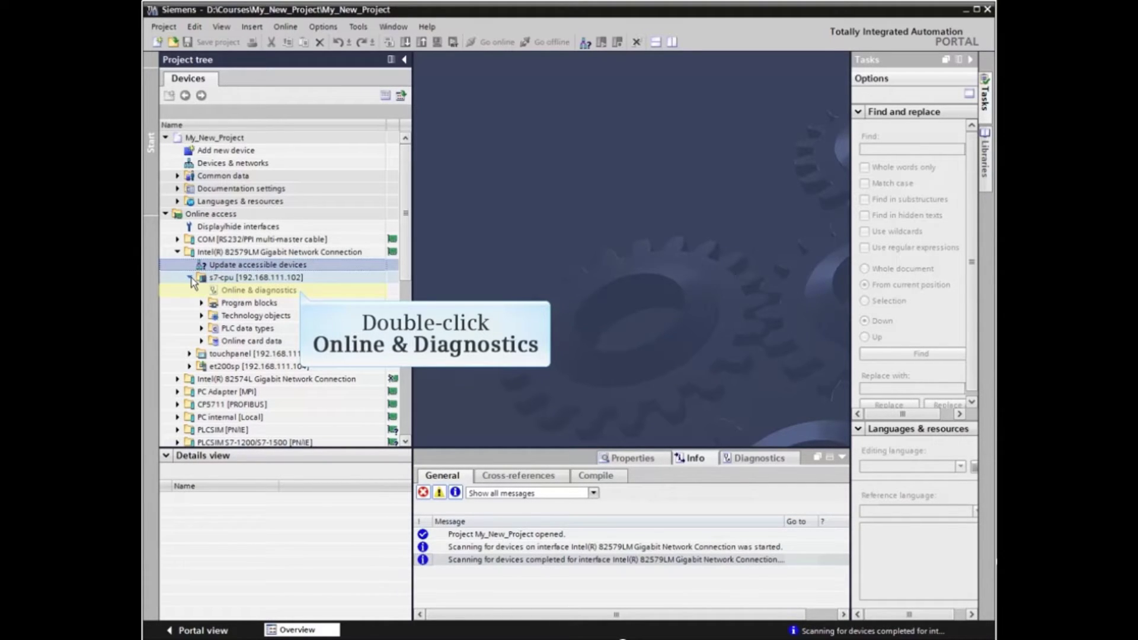
double_click(262, 291)
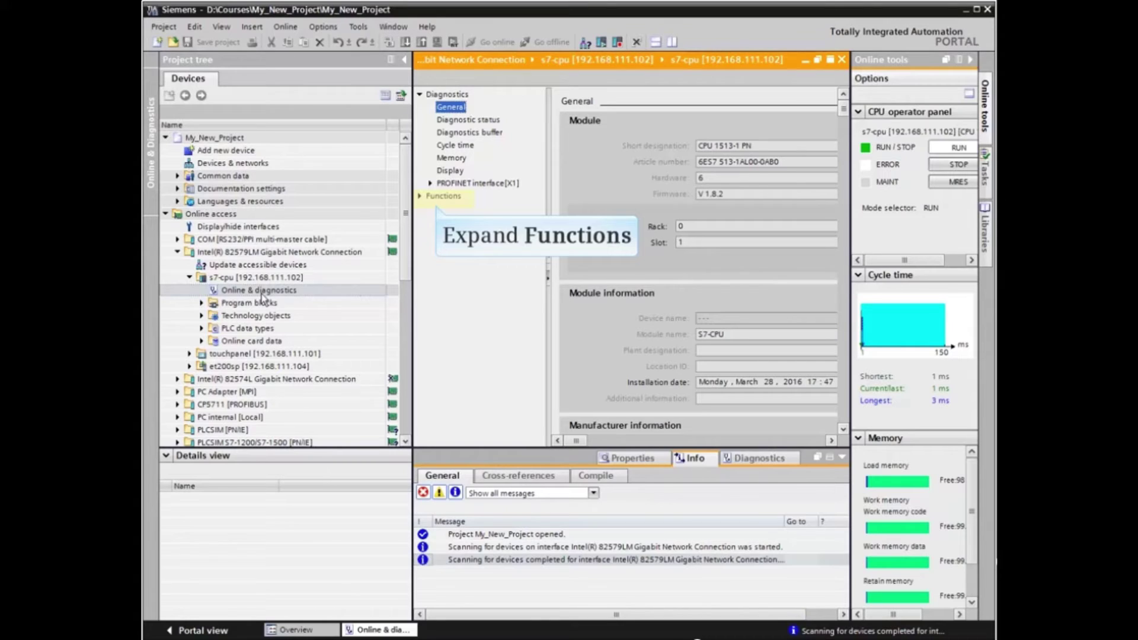
- Under Functions, choose Format memory card and start the format to reach confirmation
click(421, 196)
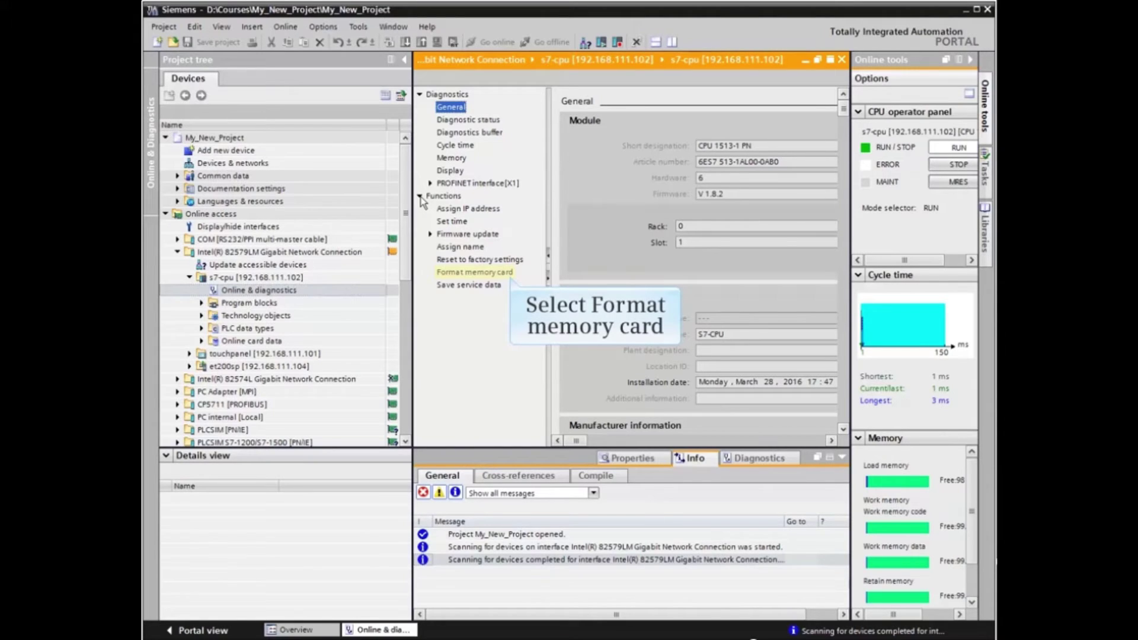
click(480, 276)
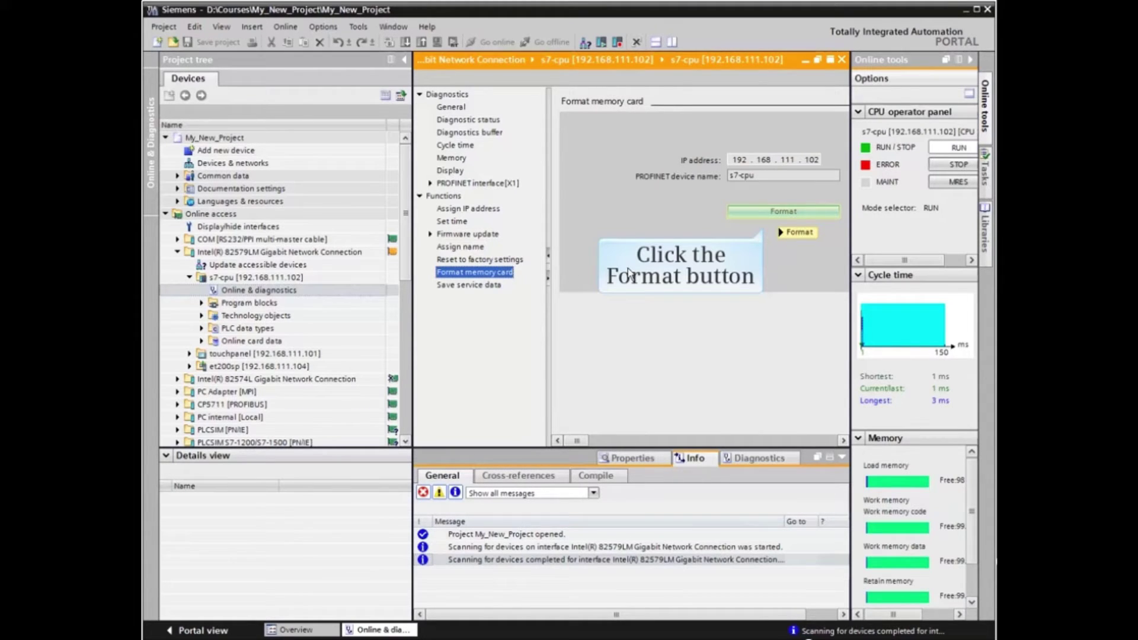
click(780, 222)
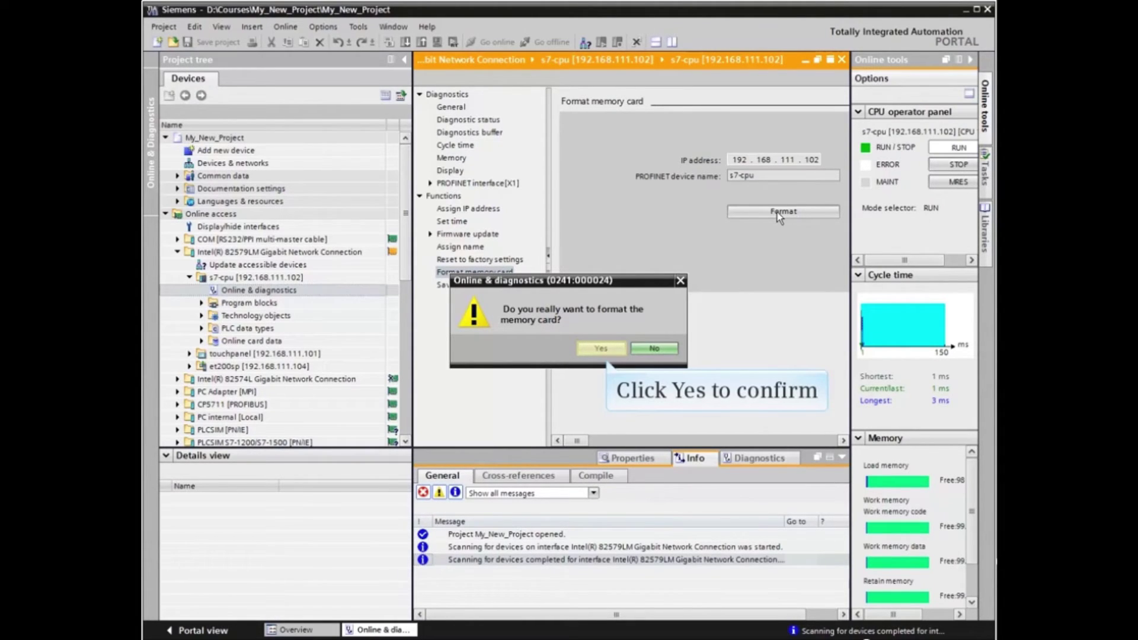
- Confirm formatting and allow the s7-cpu to stop so the card is formatted
click(609, 351)
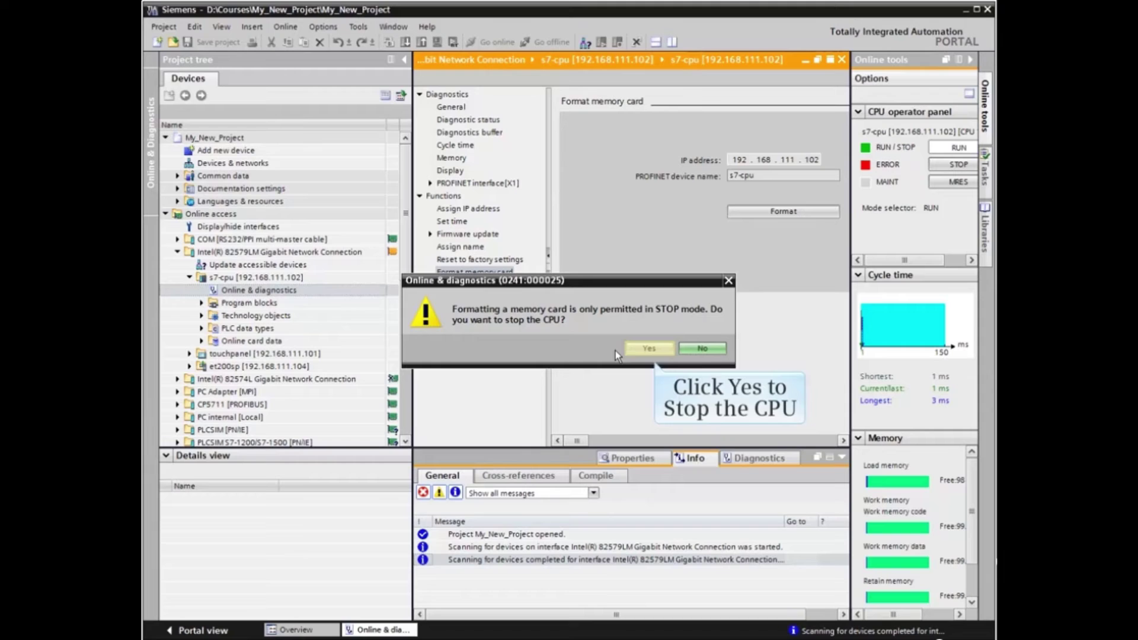
click(649, 350)
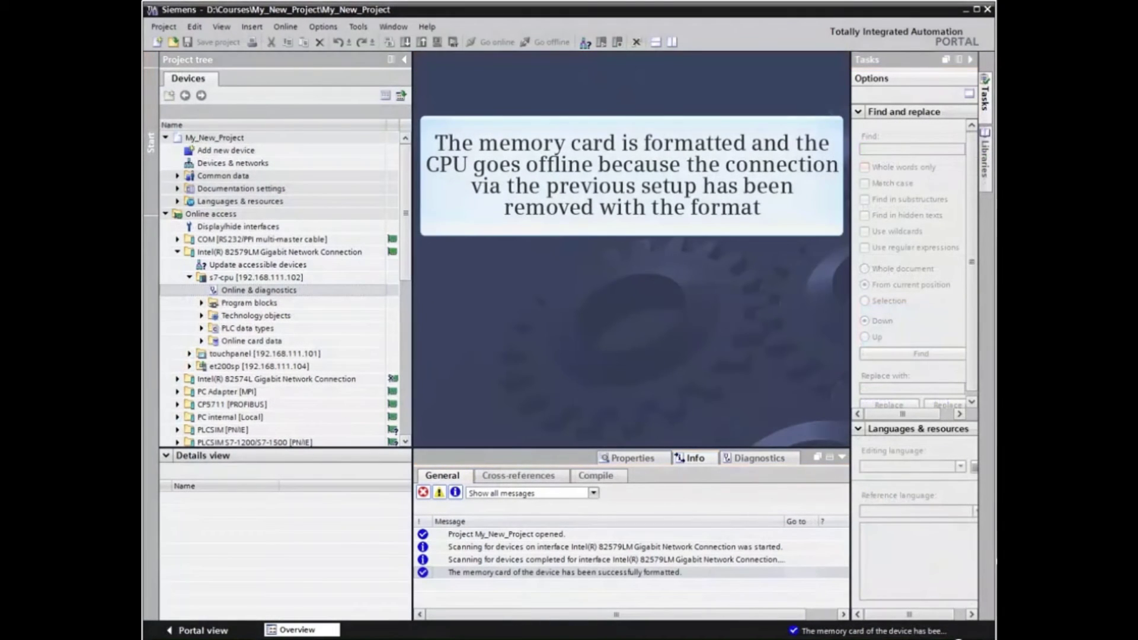